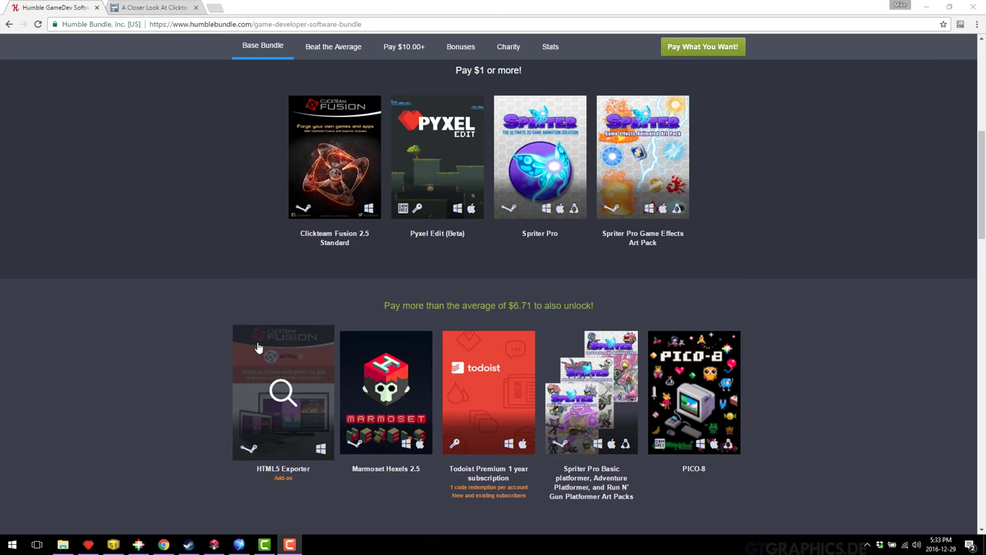
- Scroll down to the Pay $10 tier, then back up to the GameDev bundle banner
scroll(800, 347, down, 3)
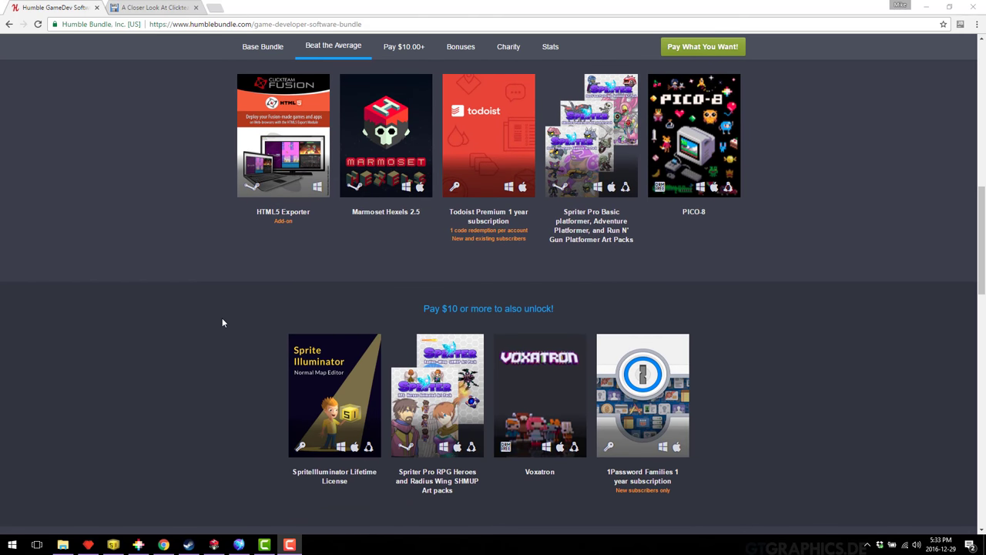
scroll(786, 395, up, 5)
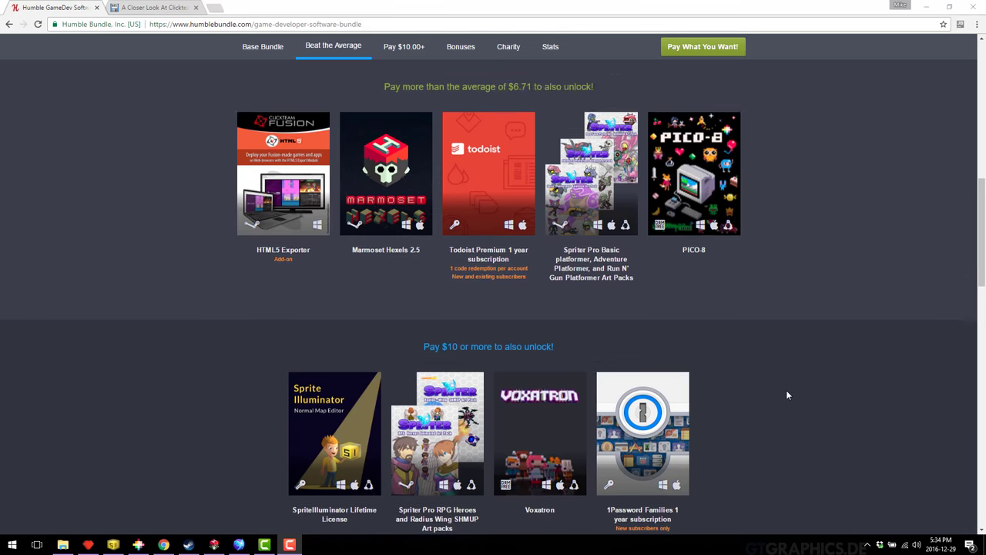
scroll(787, 395, up, 3)
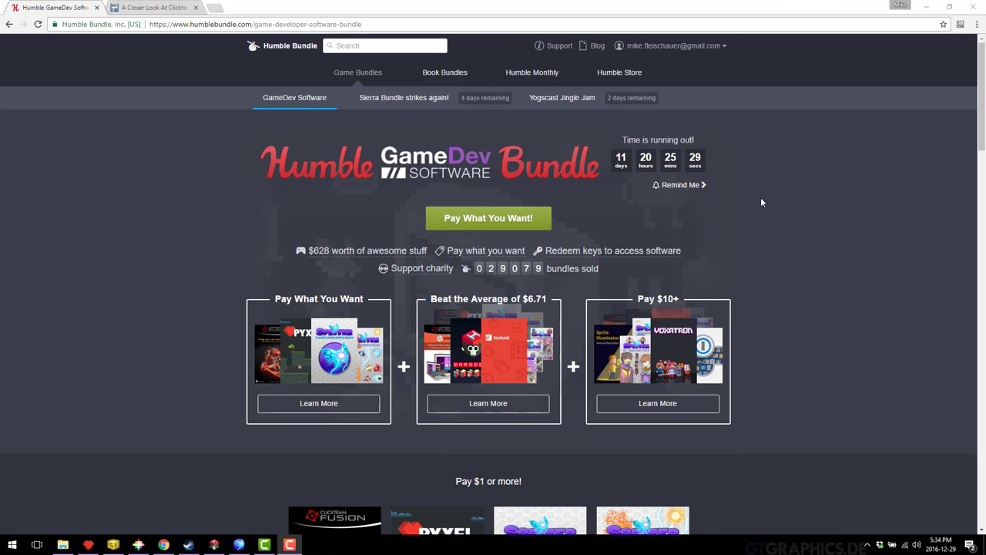
scroll(762, 202, down, 5)
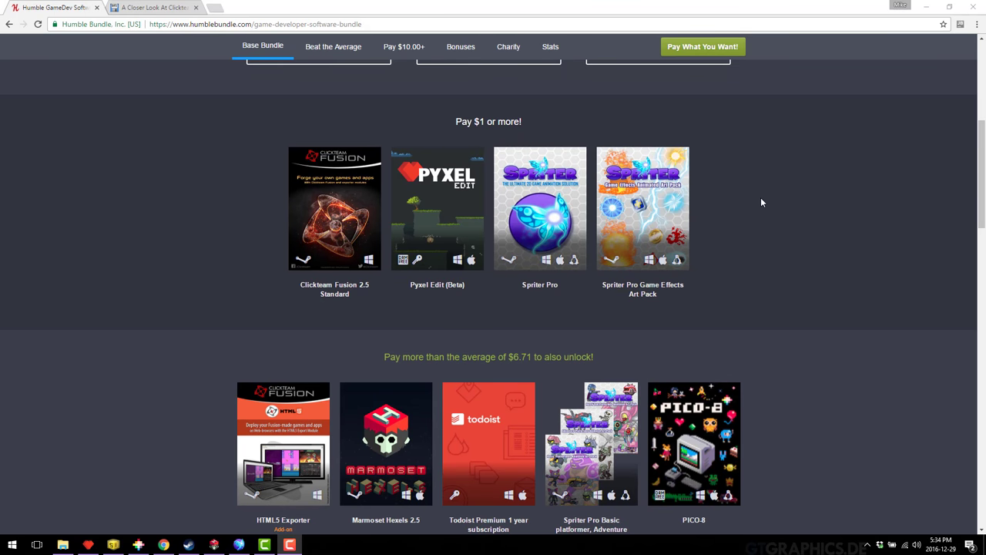
scroll(770, 157, down, 1)
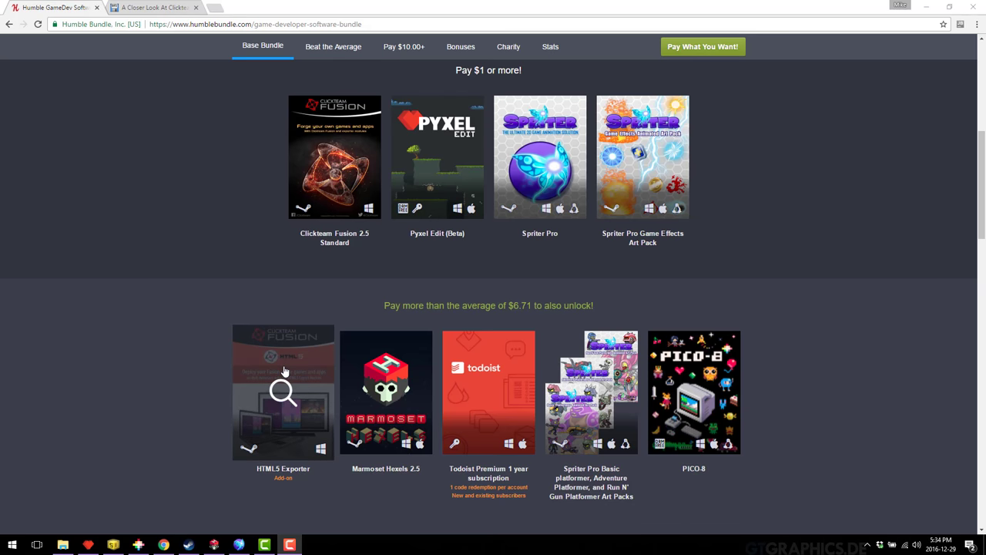
scroll(283, 365, down, 2)
scroll(282, 293, down, 2)
scroll(278, 315, up, 2)
scroll(331, 158, up, 1)
scroll(333, 192, up, 1)
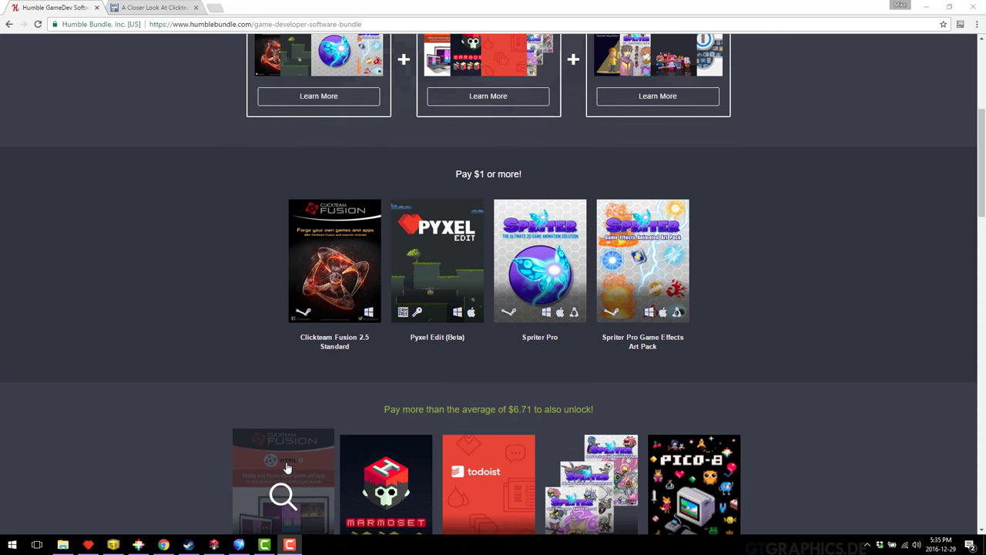
scroll(282, 493, up, 4)
scroll(286, 469, down, 1)
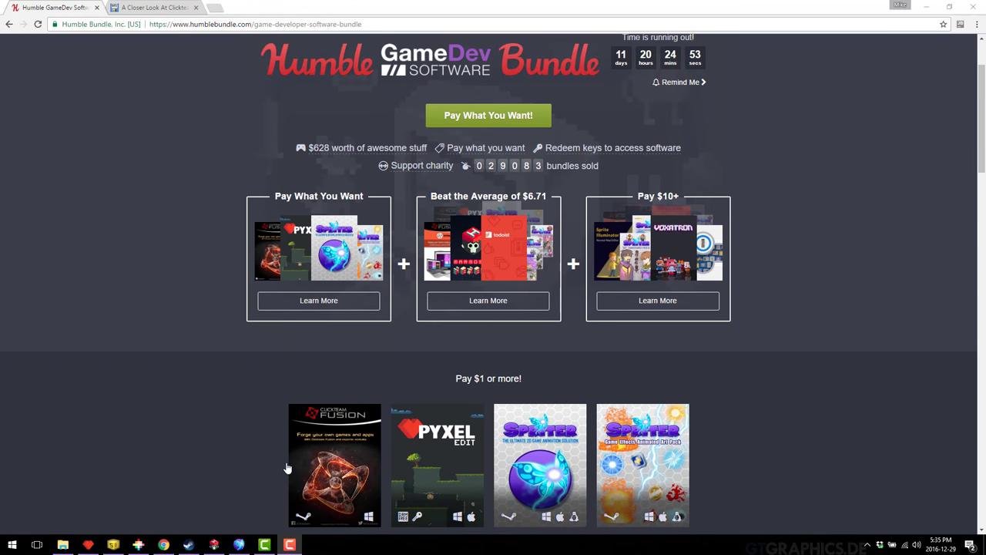
- Read through the Clickteam Fusion review, then return to the Humble page's Pay $1 row
key(ctrl+Tab)
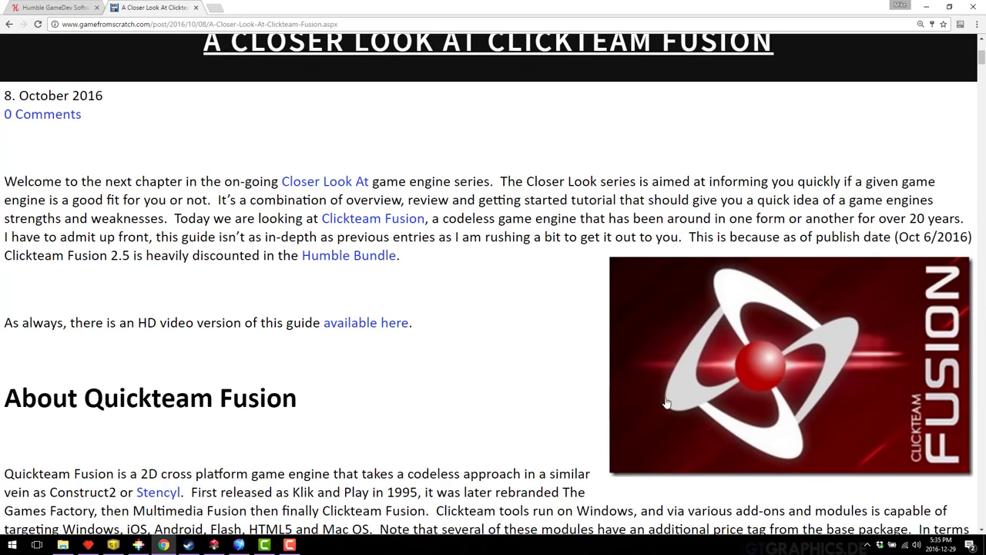
scroll(624, 348, up, 1)
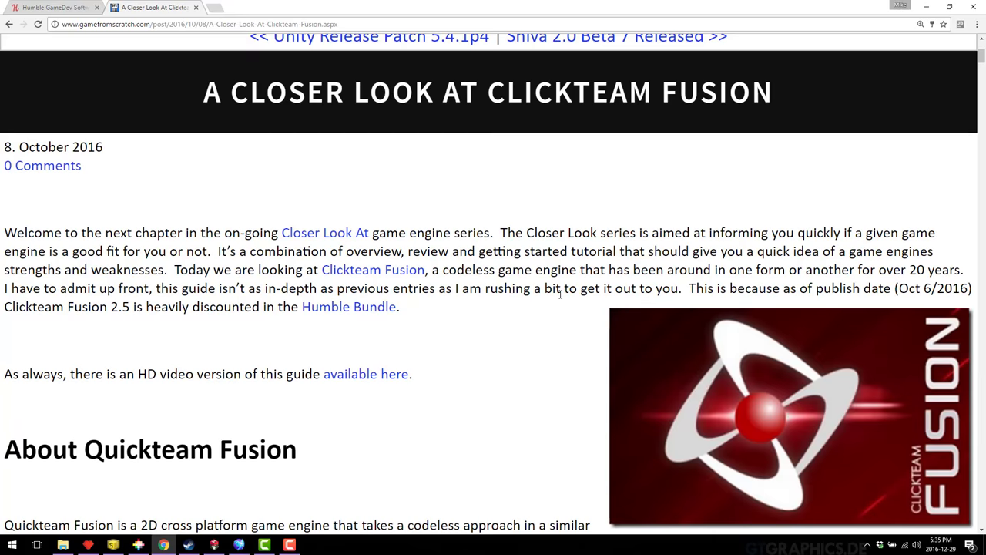
scroll(470, 312, down, 15)
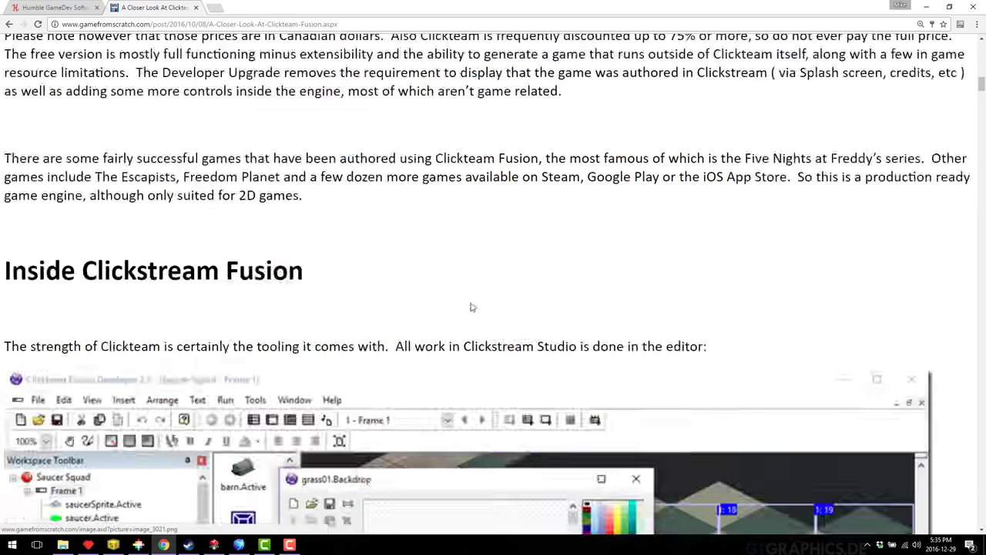
scroll(467, 304, down, 20)
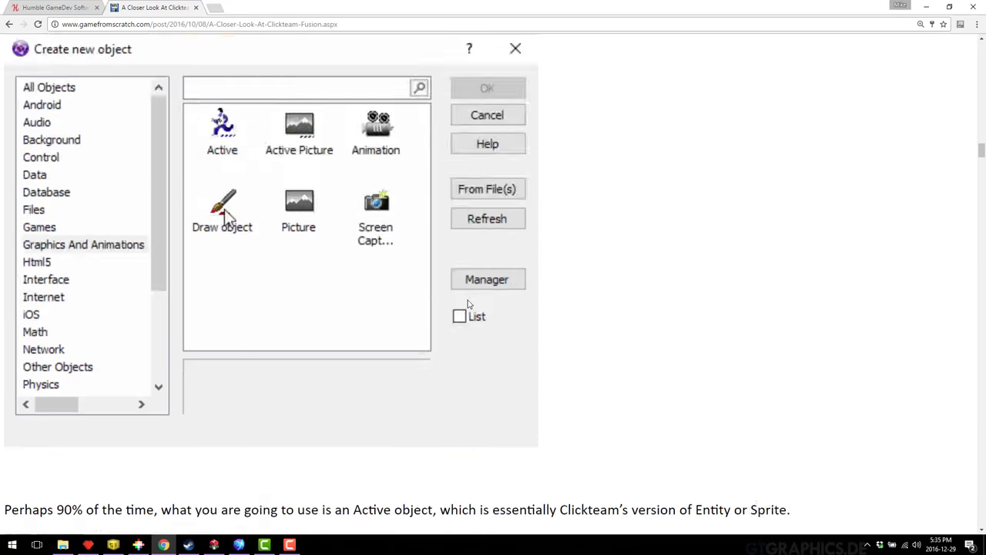
scroll(465, 302, down, 20)
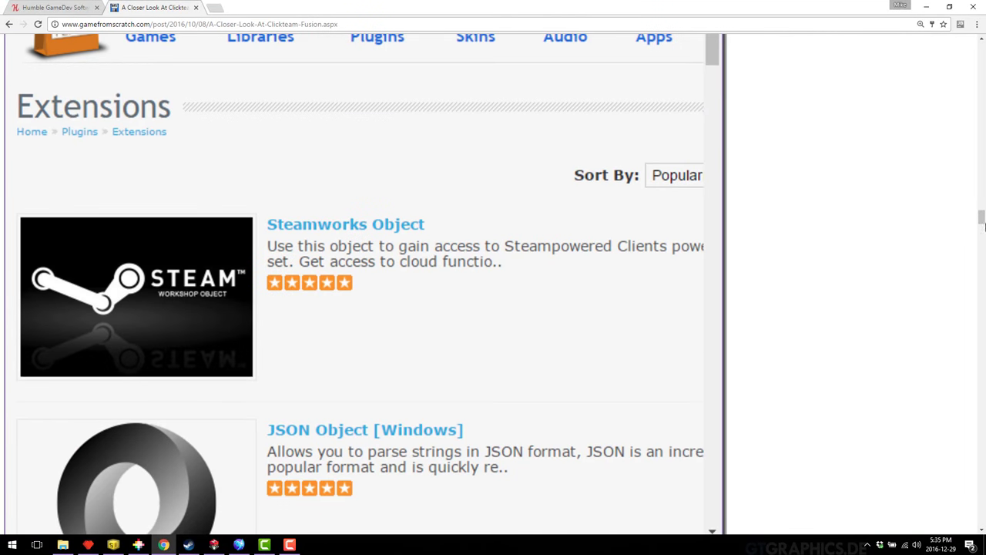
drag(982, 224, 982, 406)
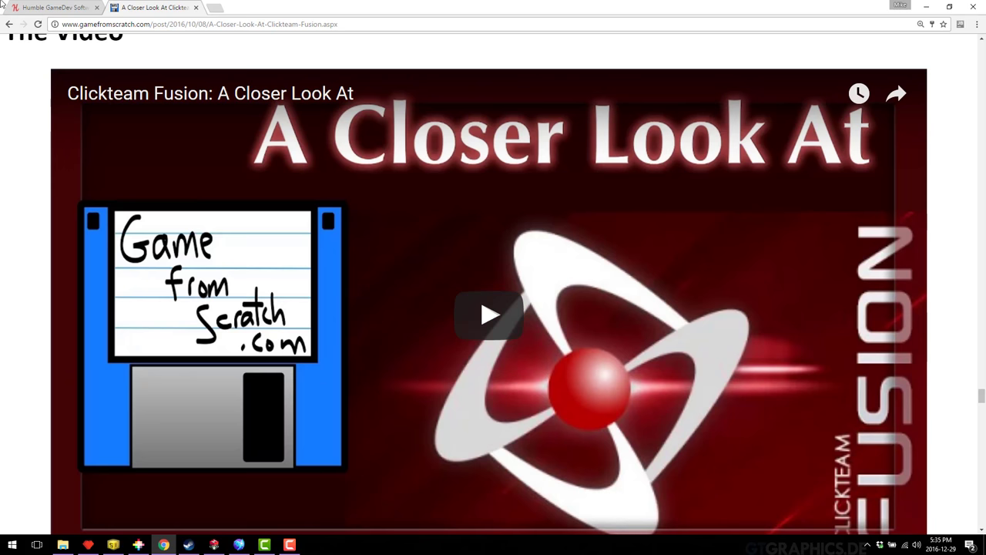
click(57, 7)
scroll(439, 434, down, 3)
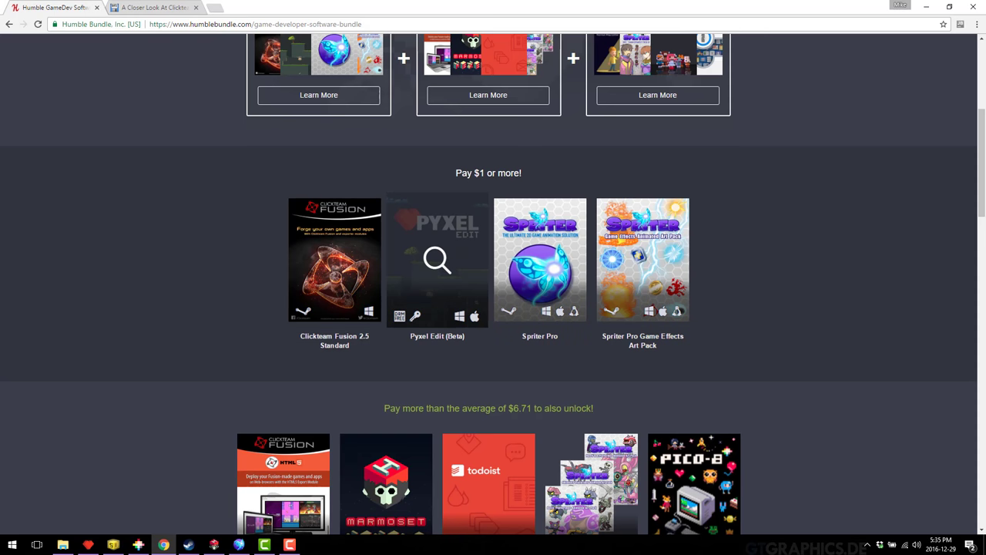
- Bring the Pyxel Edit window with the Drake_Walk dragon document to the front
mouse_move(162, 545)
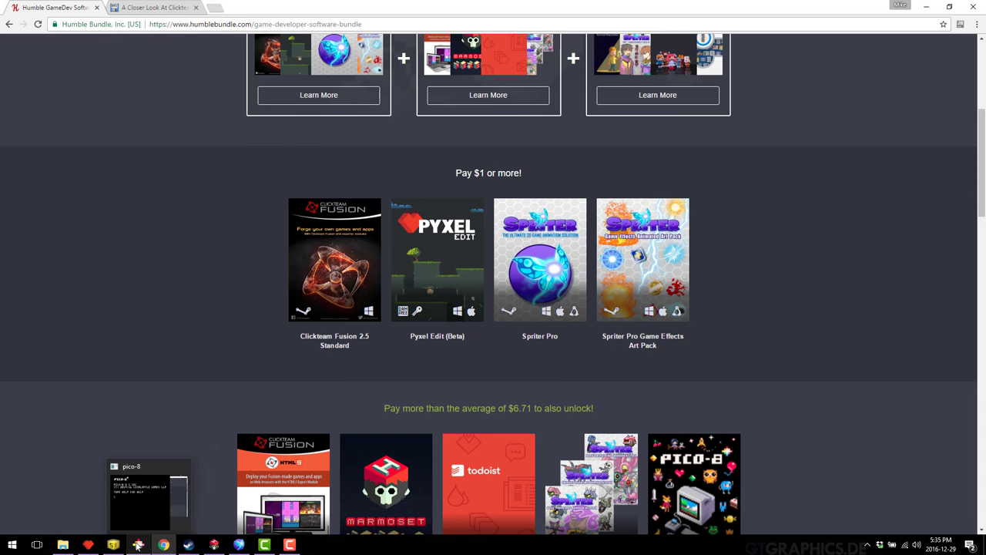
click(88, 546)
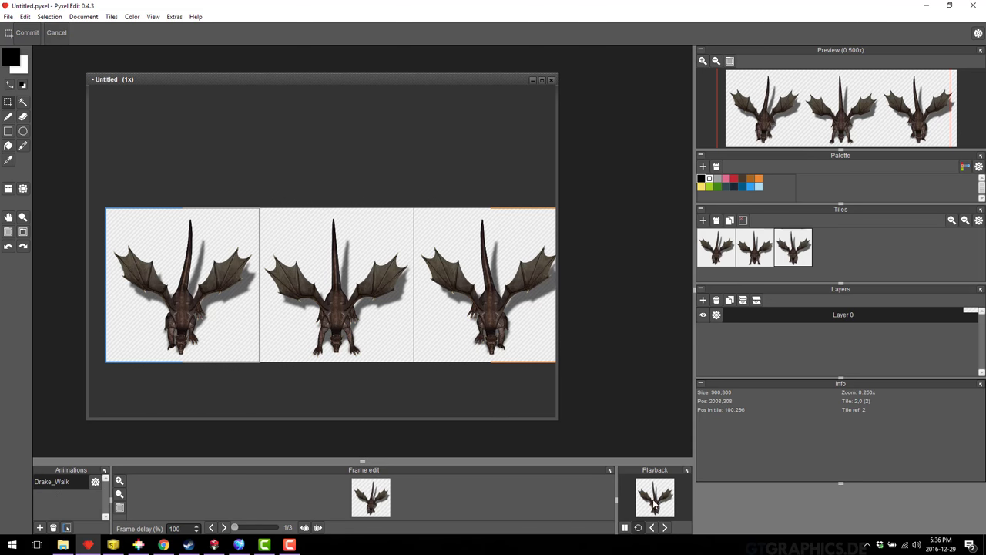
- Check the Drake_Walk animation settings, then import Desktop > Wyrm > down0.png as a new document
click(95, 482)
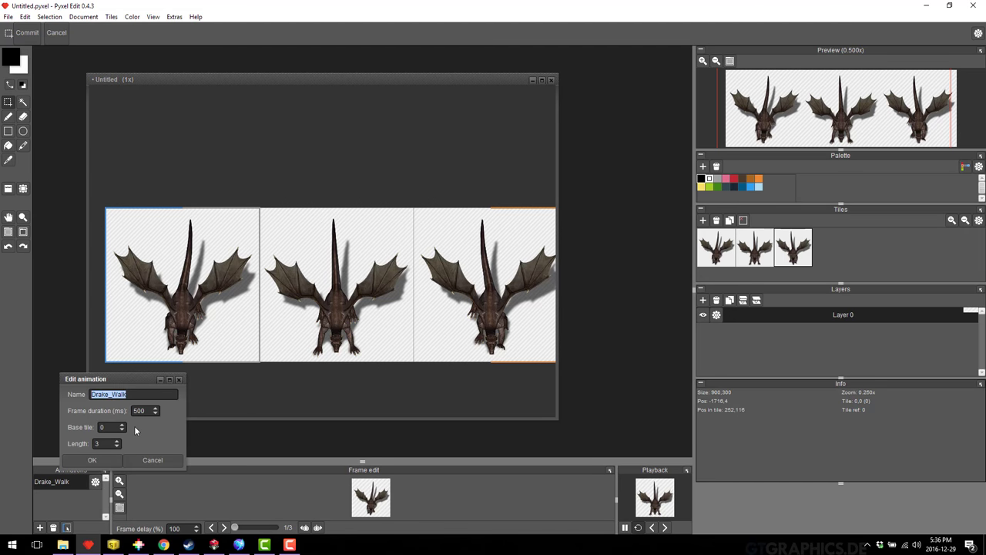
click(146, 460)
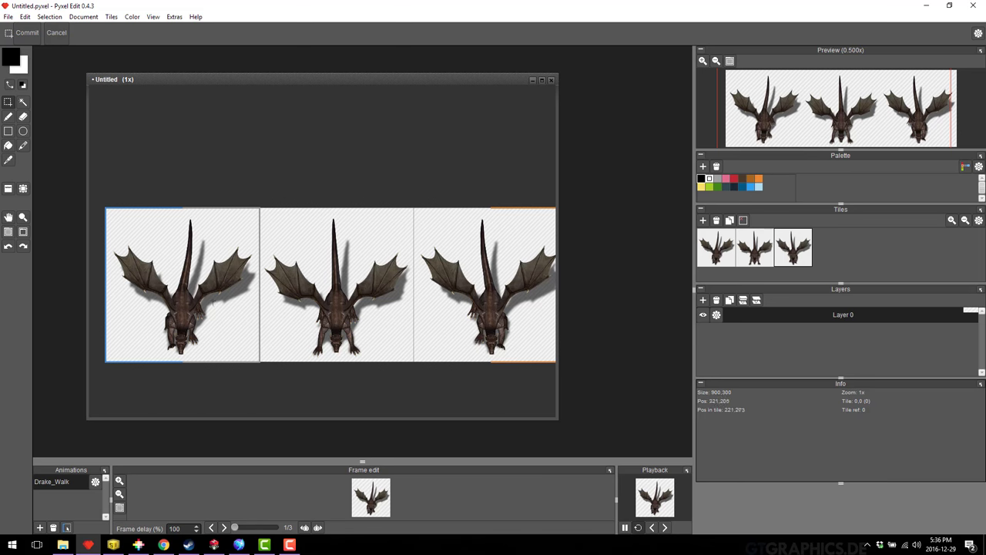
click(8, 16)
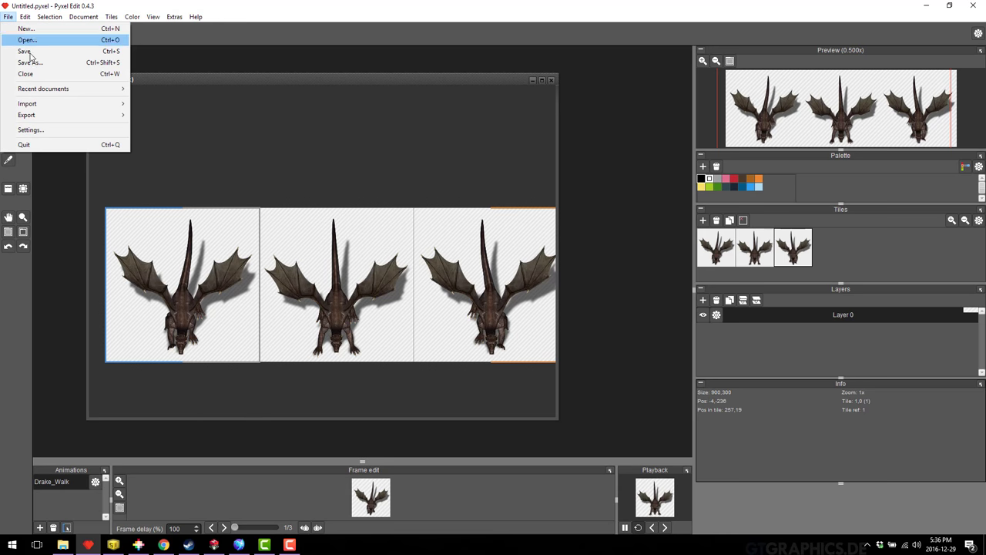
mouse_move(35, 104)
click(170, 100)
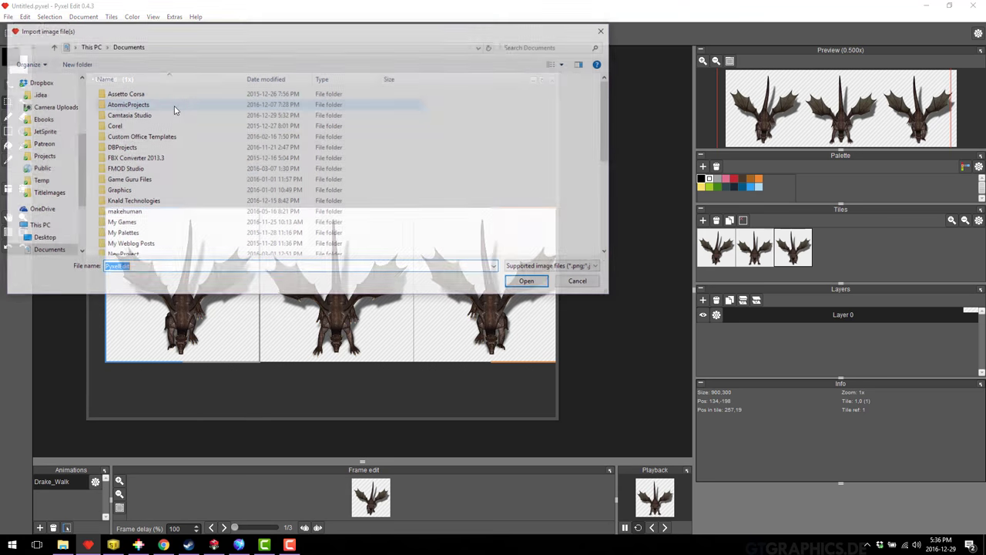
scroll(52, 129, up, 4)
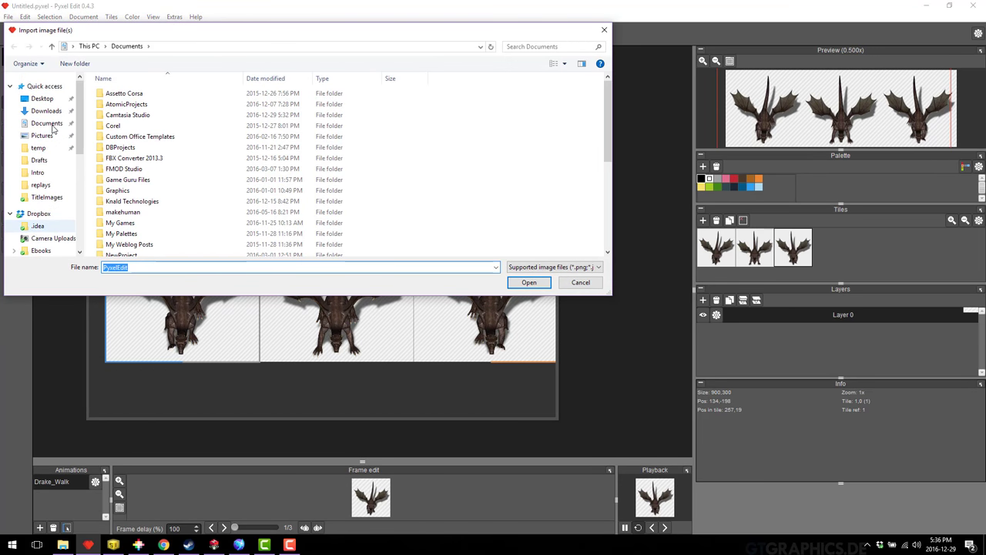
click(41, 98)
double_click(177, 115)
click(130, 116)
double_click(131, 115)
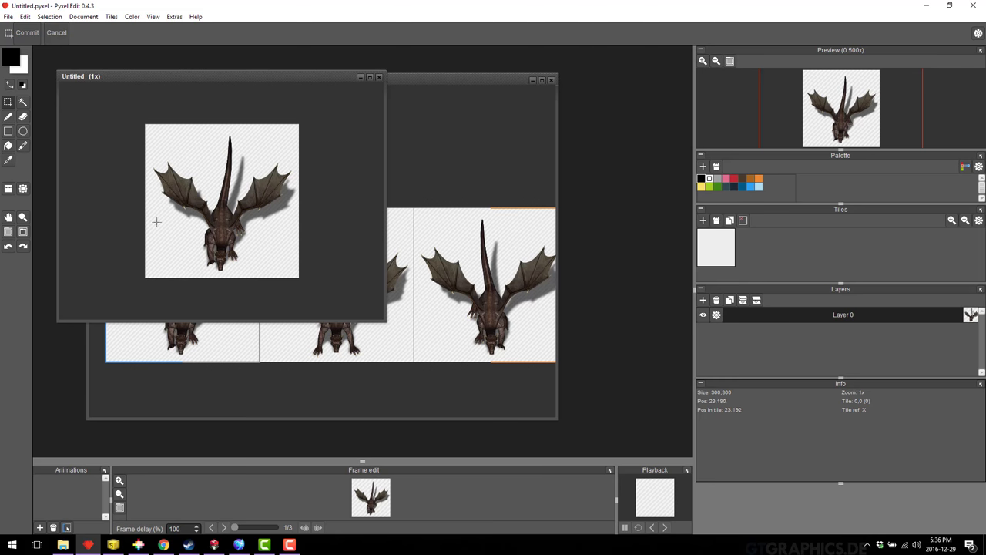
- Select the white background around the dragon with the Magic Wand
scroll(198, 200, up, 10)
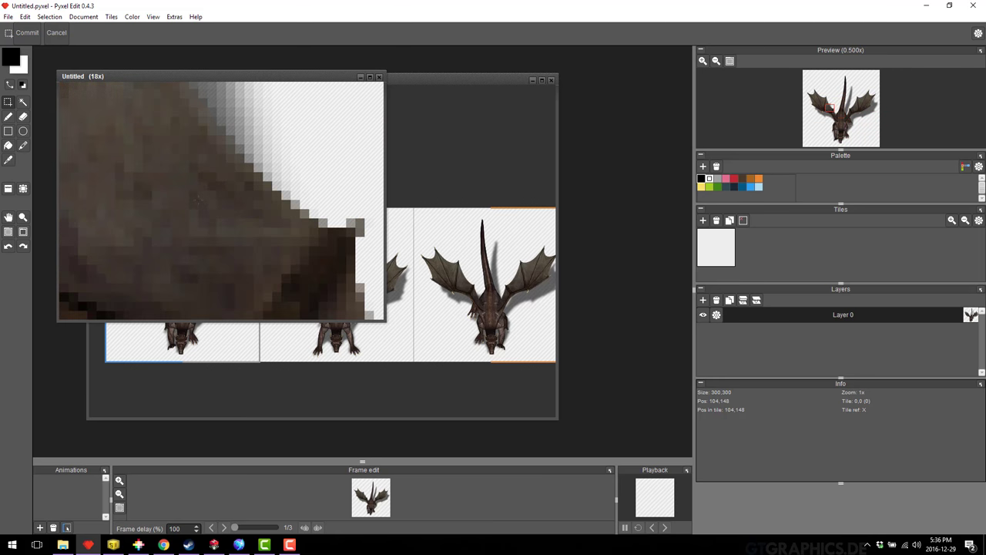
scroll(199, 200, down, 4)
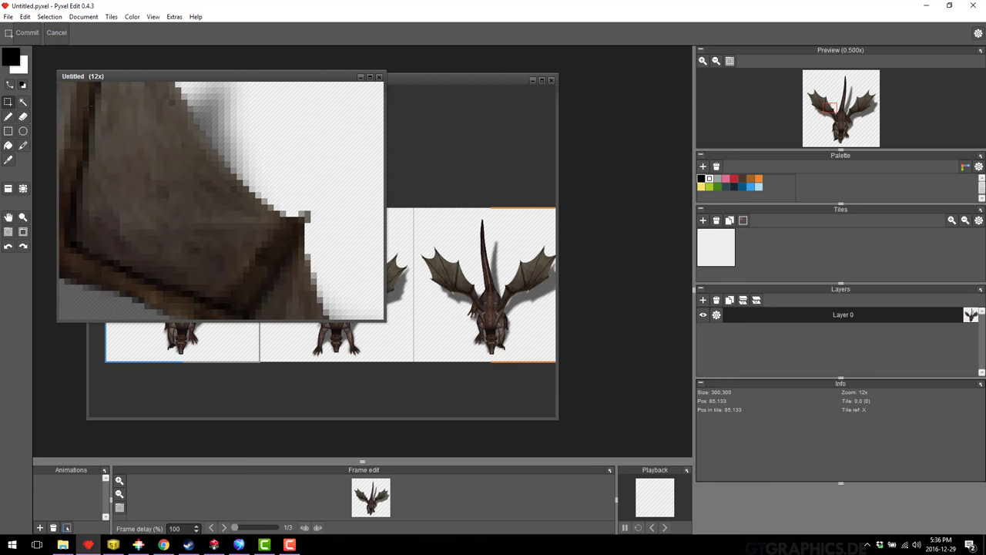
click(22, 102)
click(282, 176)
scroll(282, 176, down, 6)
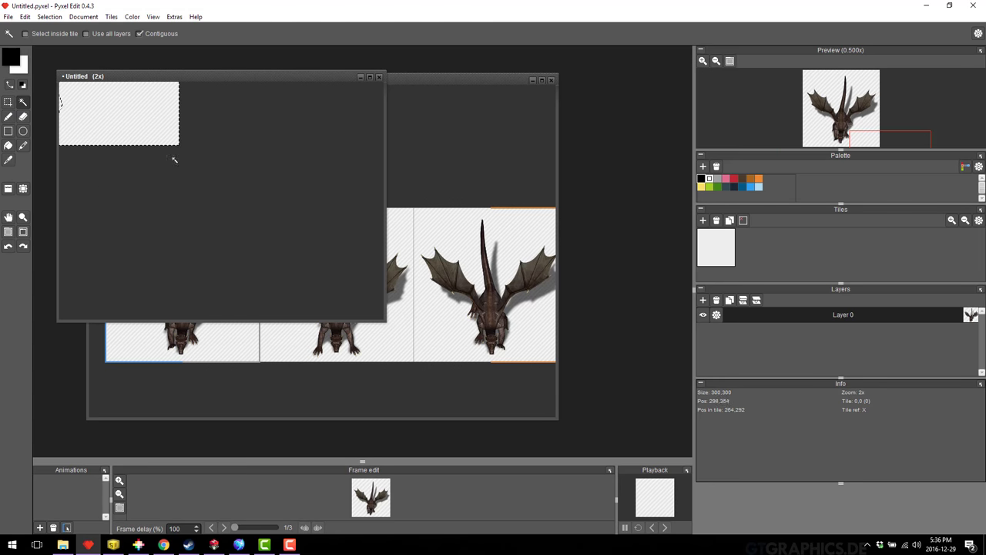
scroll(192, 190, up, 2)
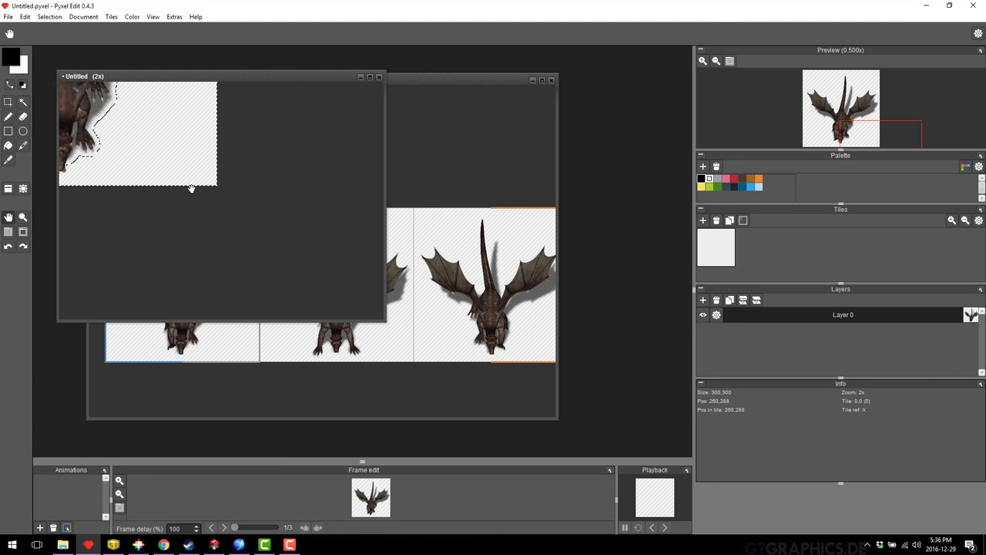
key(space)
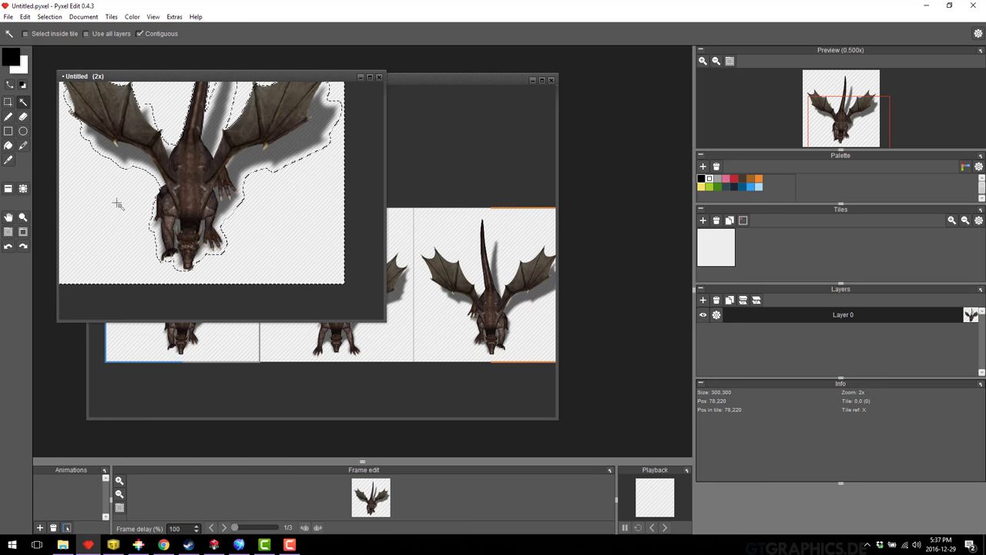
- Turn on the pixel grid and zoom in on the dragon sprite
click(152, 17)
click(176, 40)
scroll(200, 158, up, 6)
scroll(203, 159, down, 2)
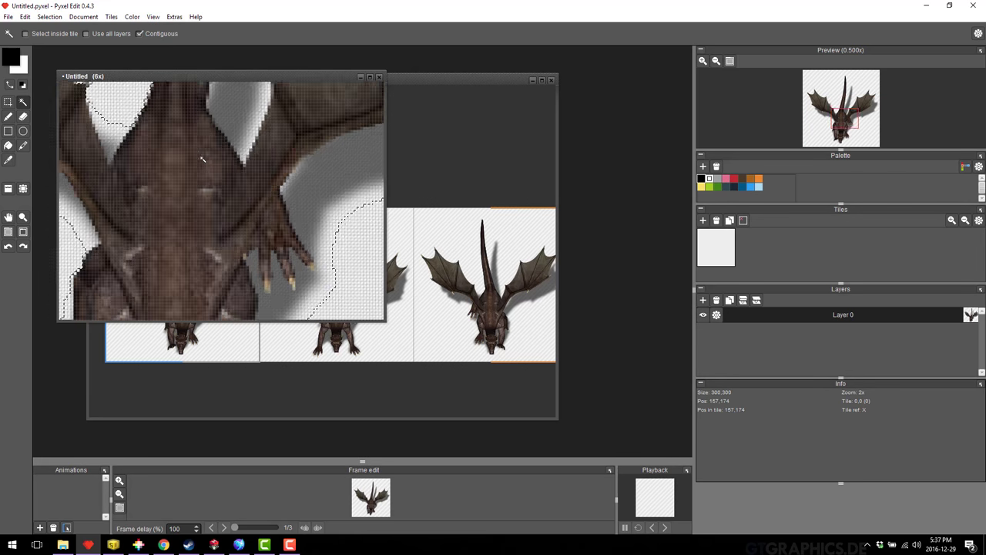
scroll(236, 201, up, 4)
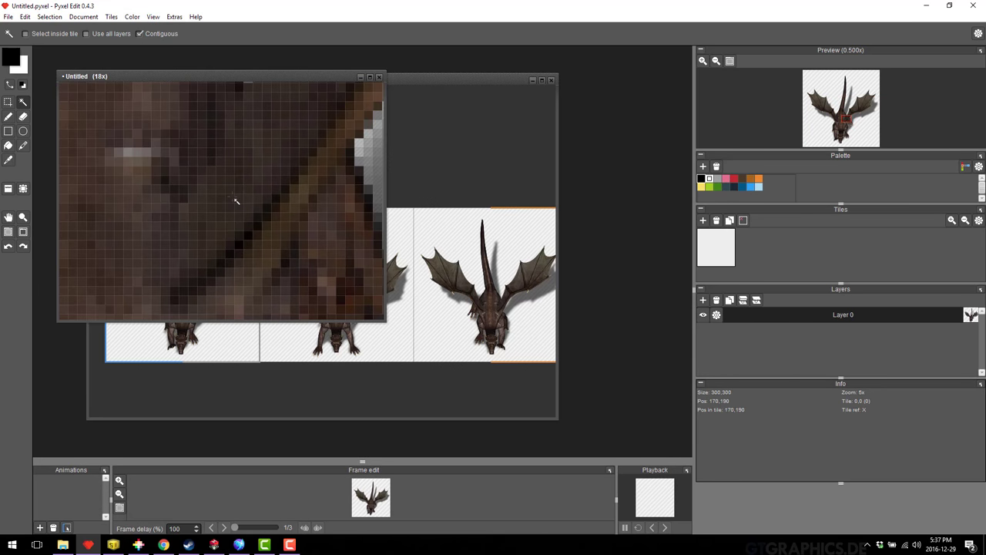